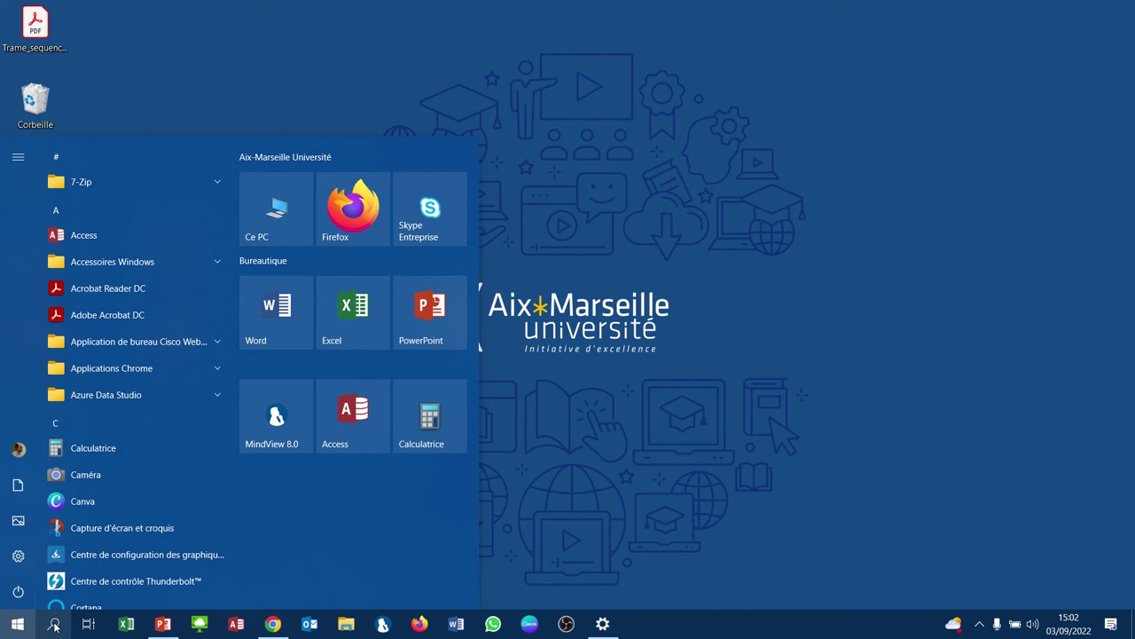
- Search the Start menu for 'mind' and launch MindView 8.0
click(53, 627)
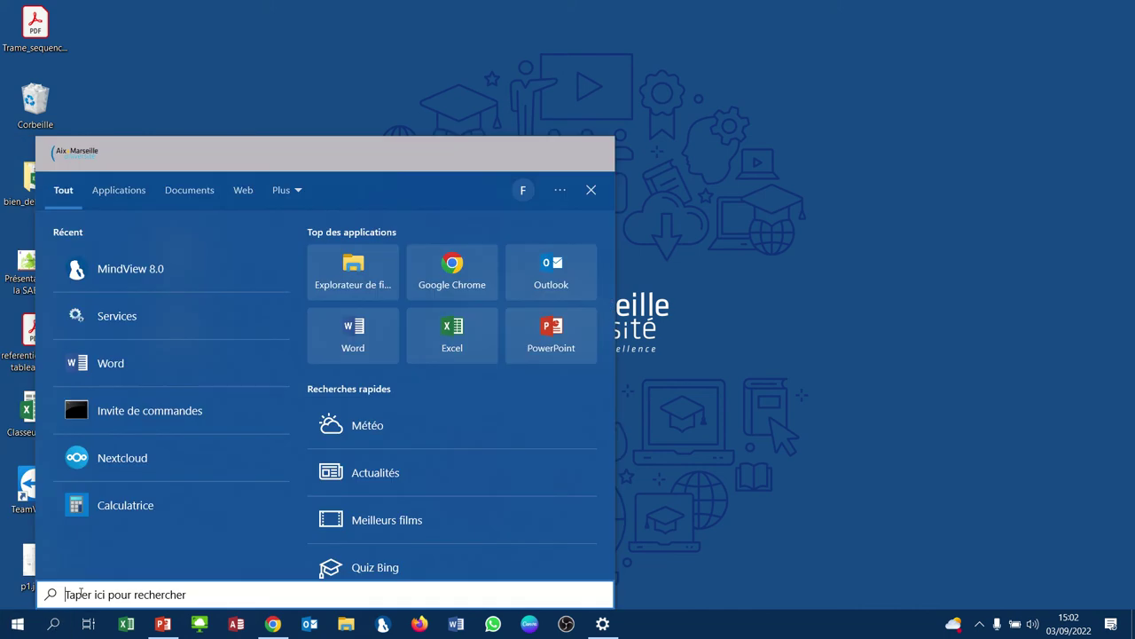
text(mind)
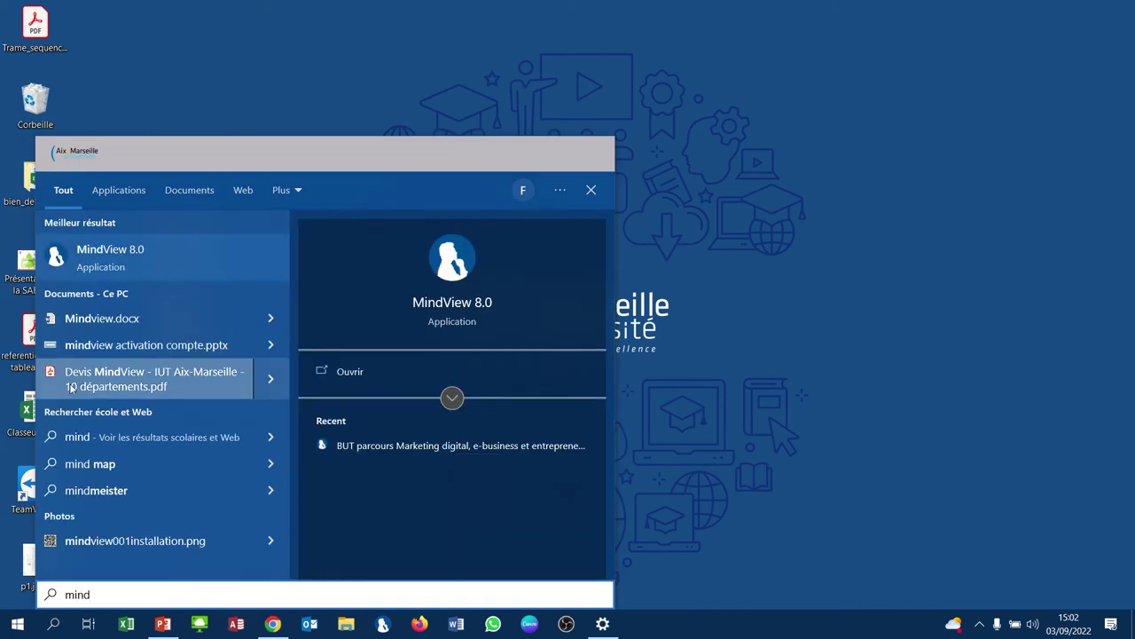
click(73, 262)
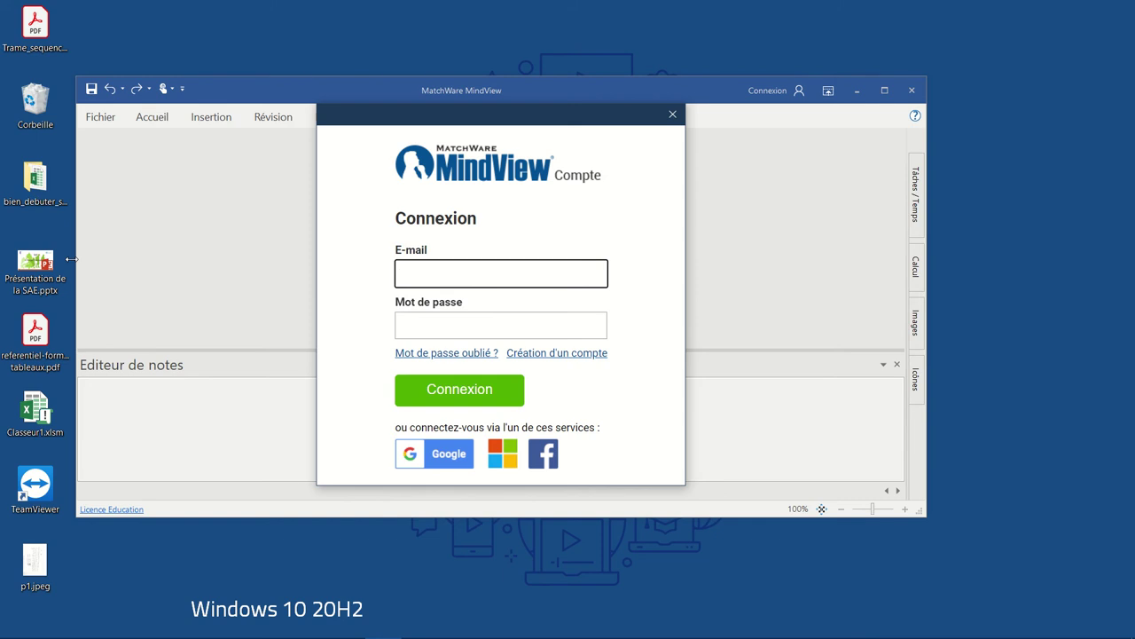
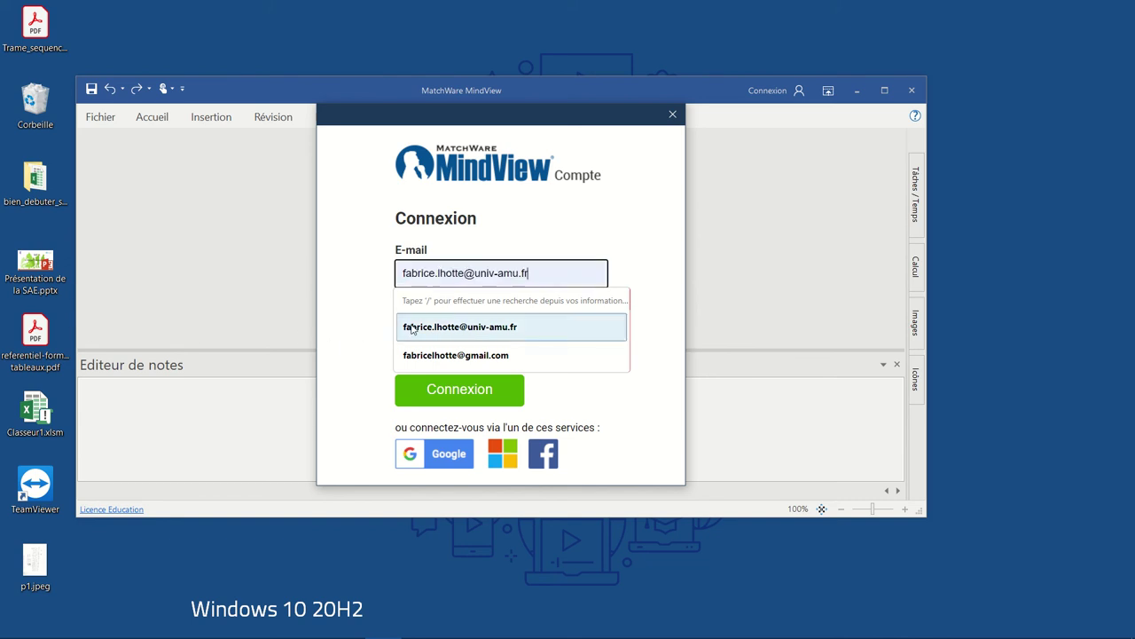
- Sign in with the saved account e-mail and the account password, choosing Oui to stay signed in
click(412, 326)
click(411, 325)
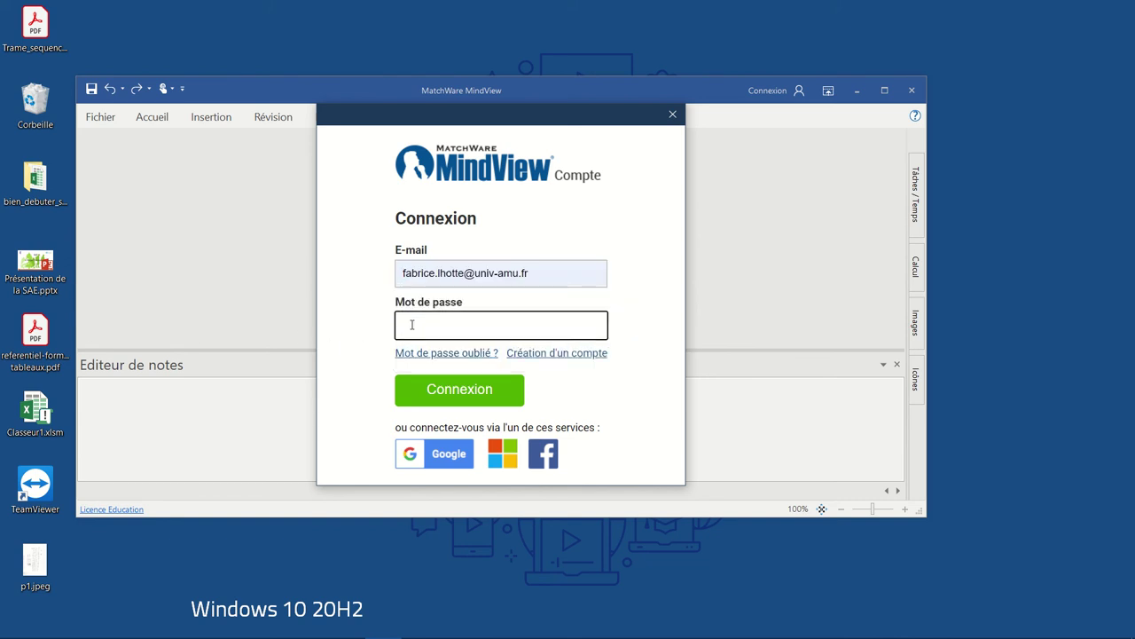
text(*********)
key(Return)
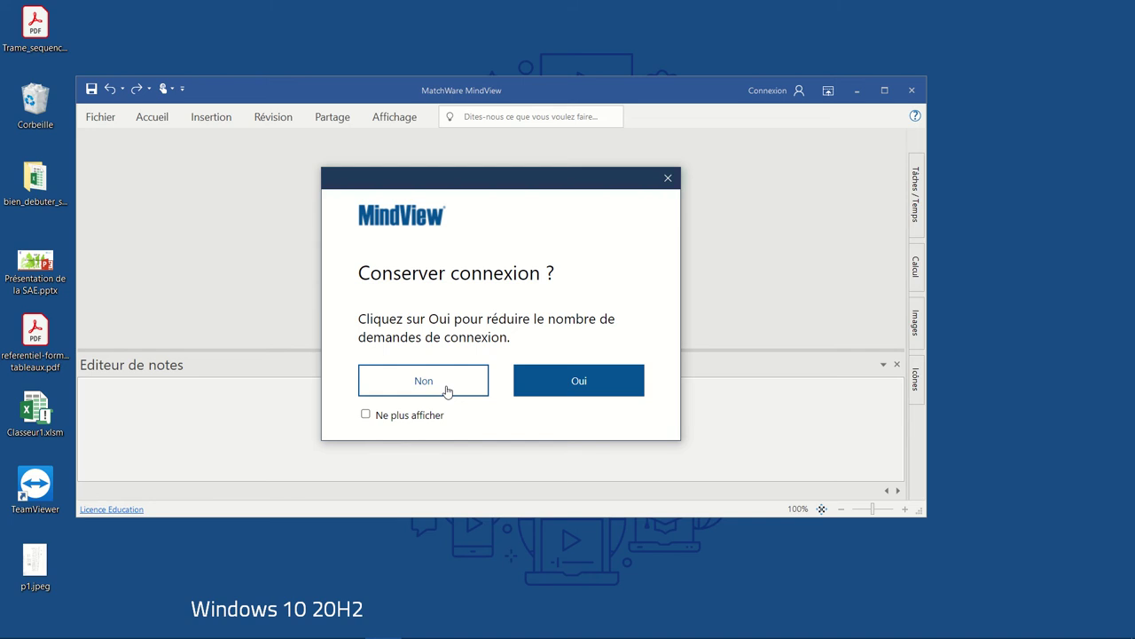
click(548, 388)
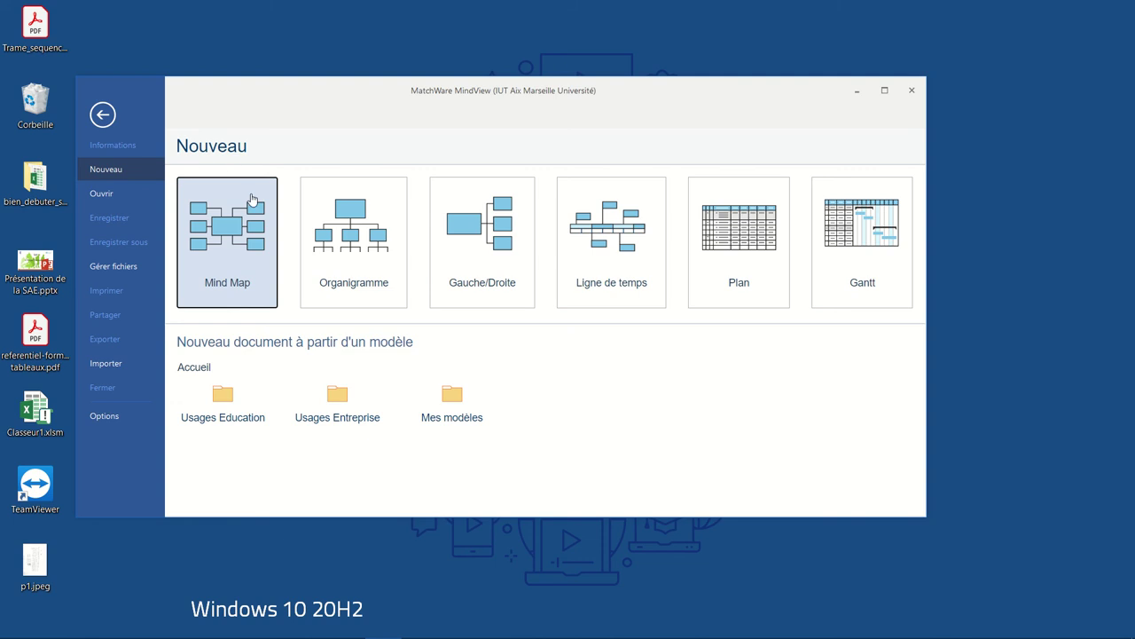
- Create a blank Mind Map, maximize the window, and move the Sujet topic toward the centre
click(218, 241)
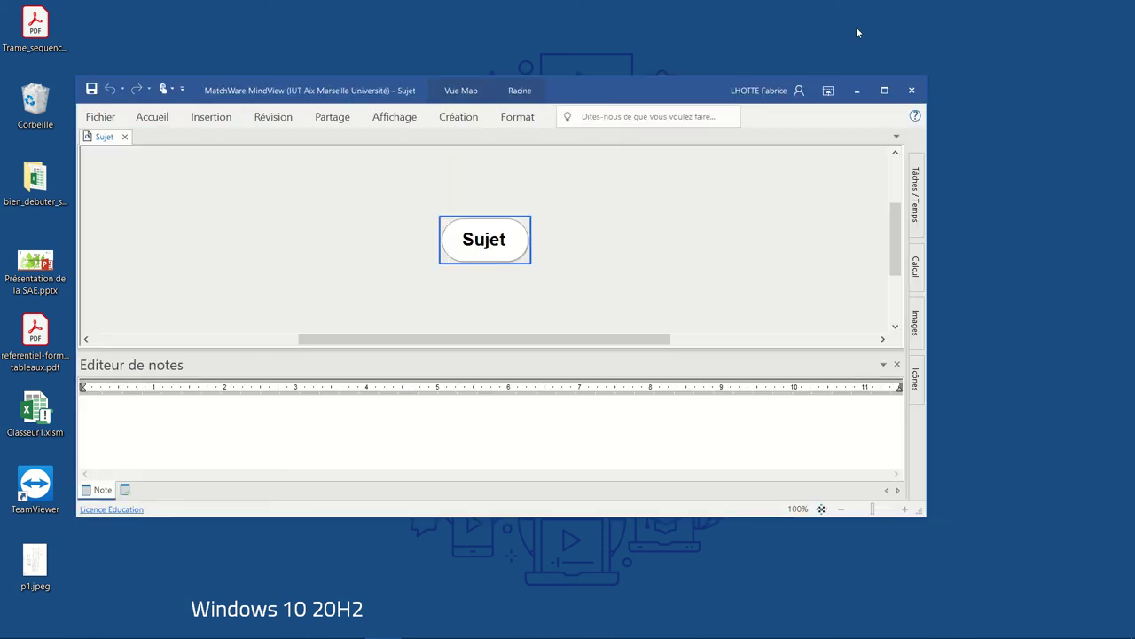
click(885, 90)
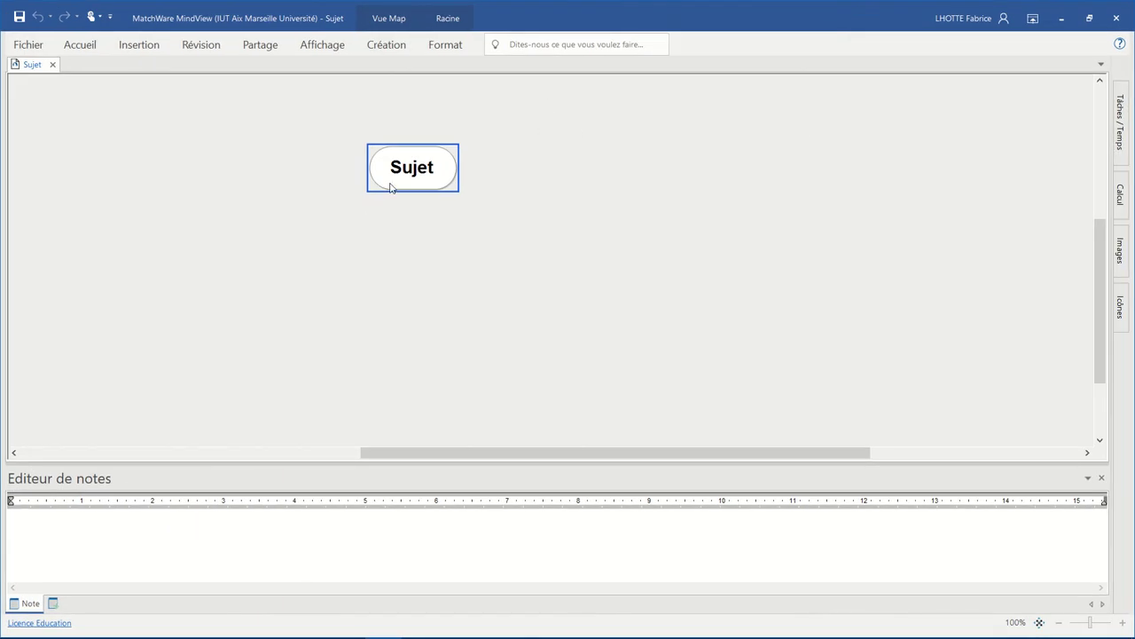
drag(390, 188, 506, 237)
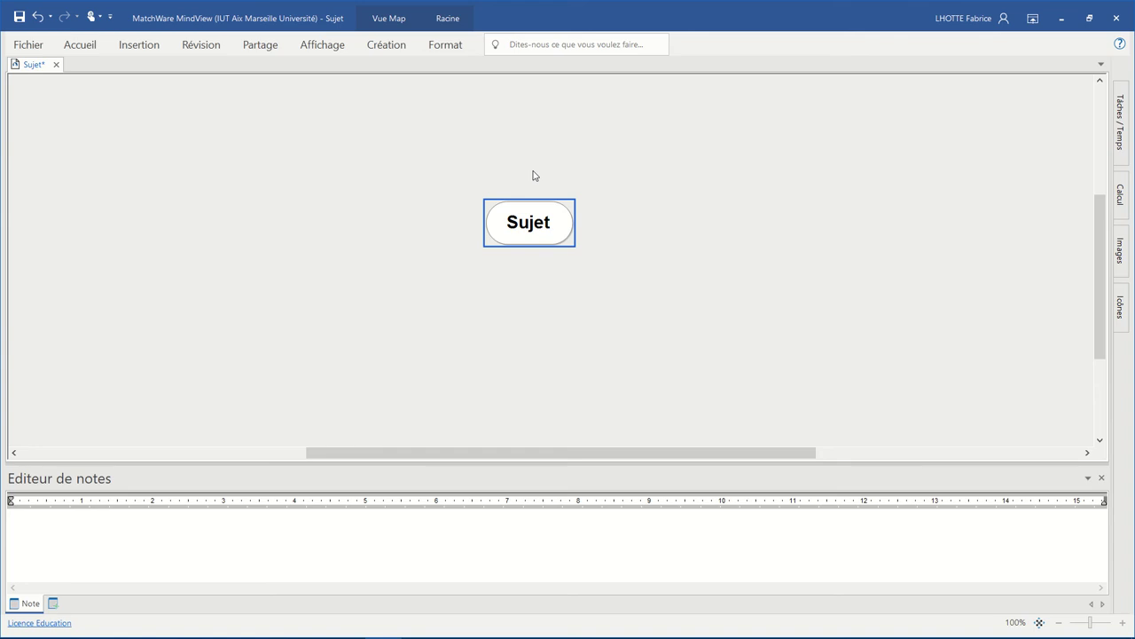
- Change the central Sujet topic's text to 'Voyage à New-York'
double_click(535, 225)
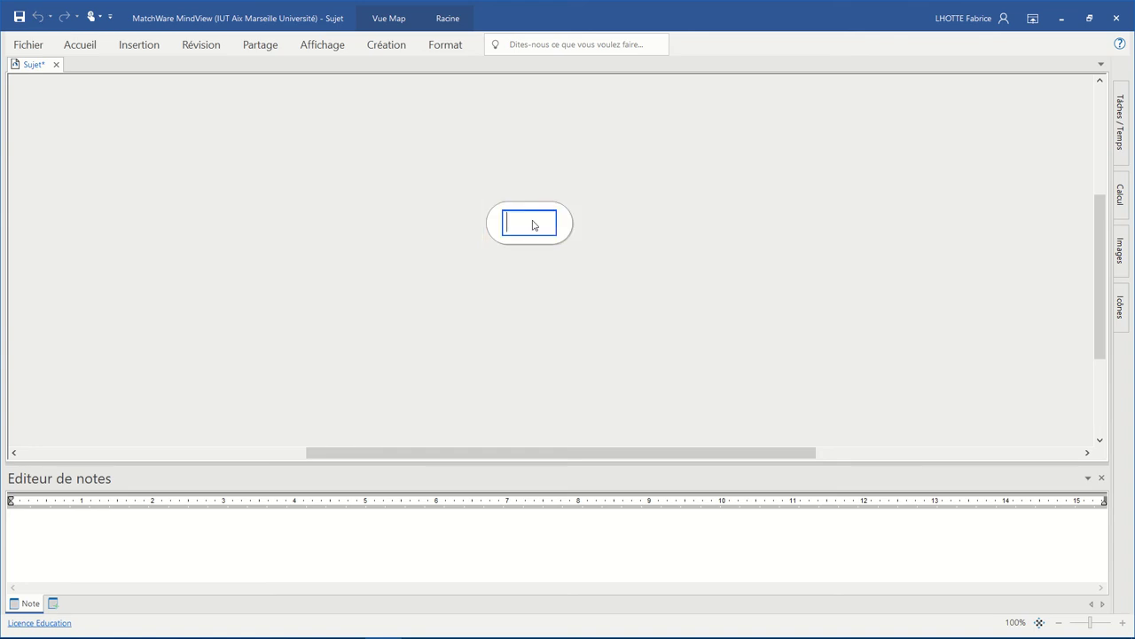
text(Voyage à )
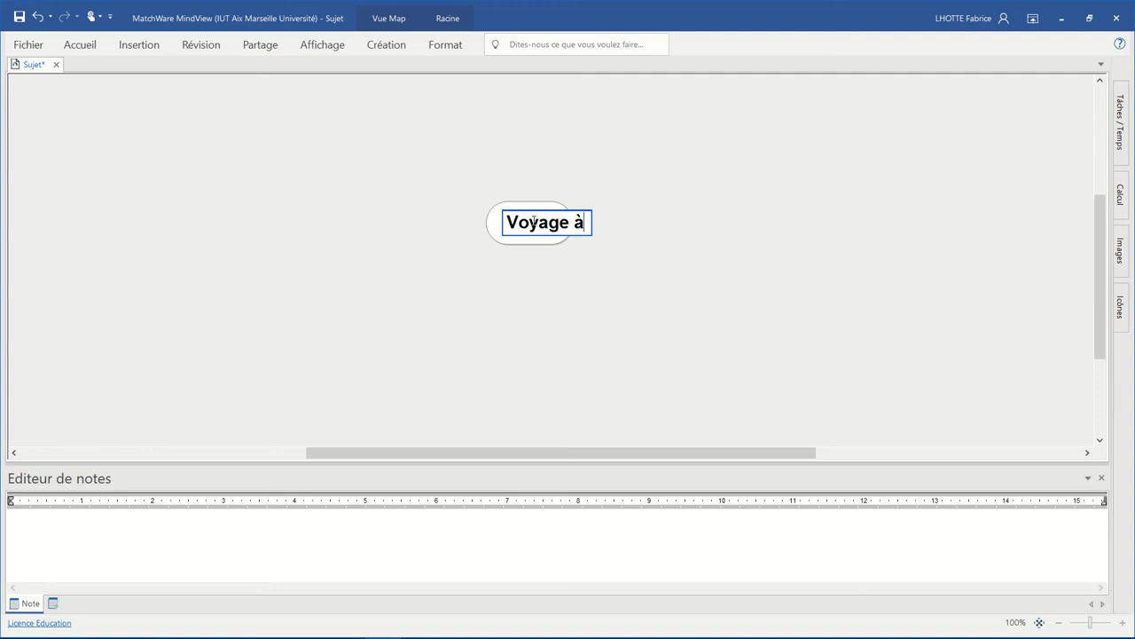
text(New)
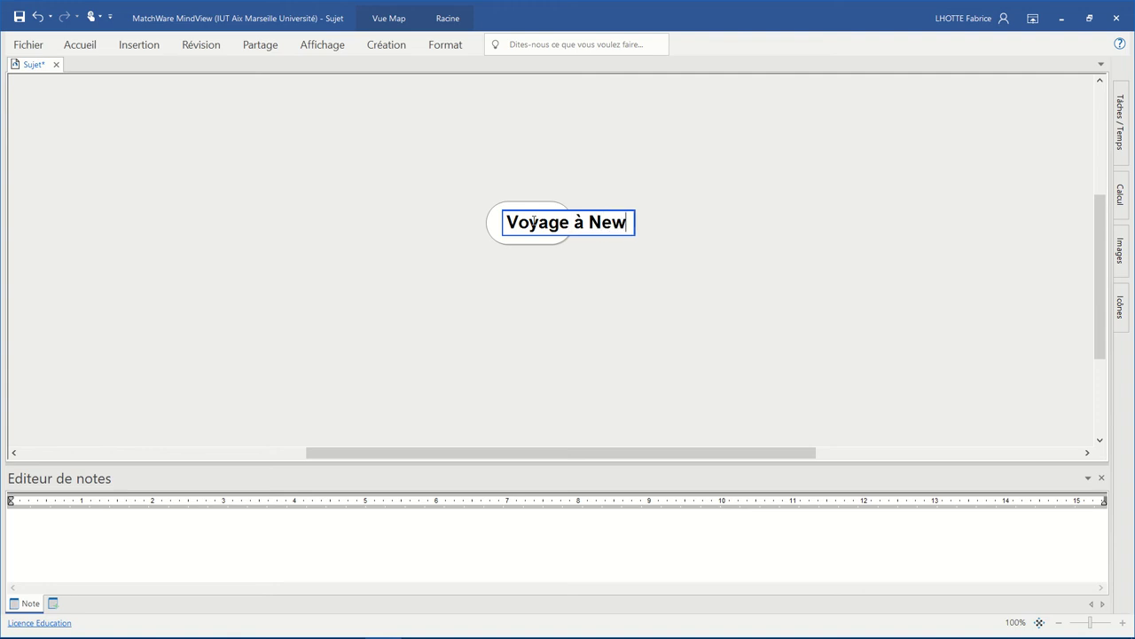
text(-York)
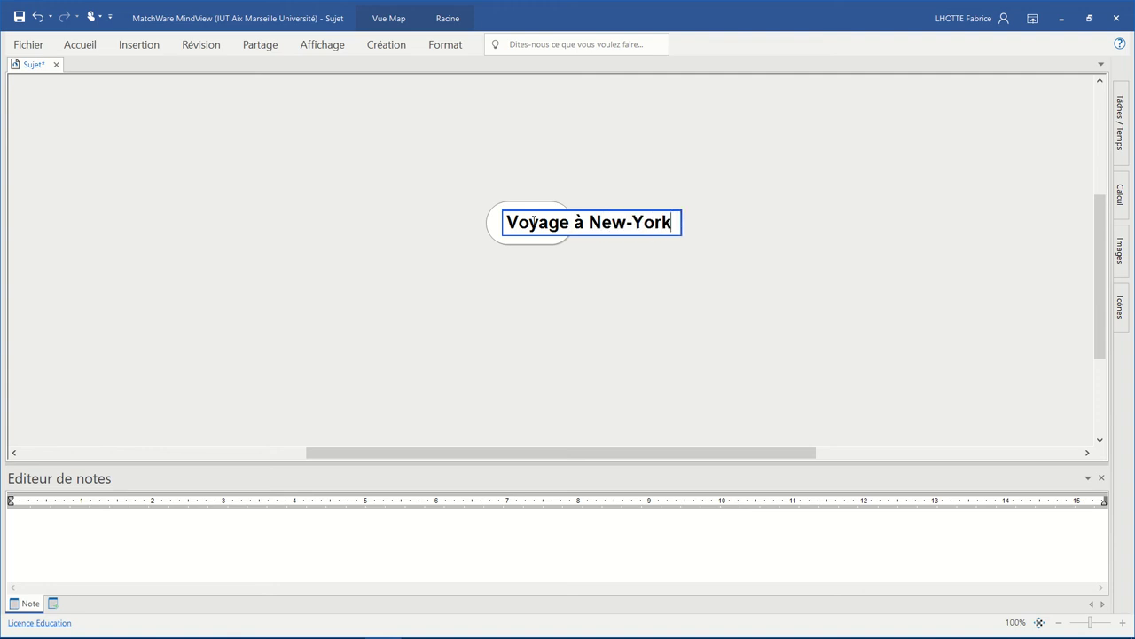
key(Return)
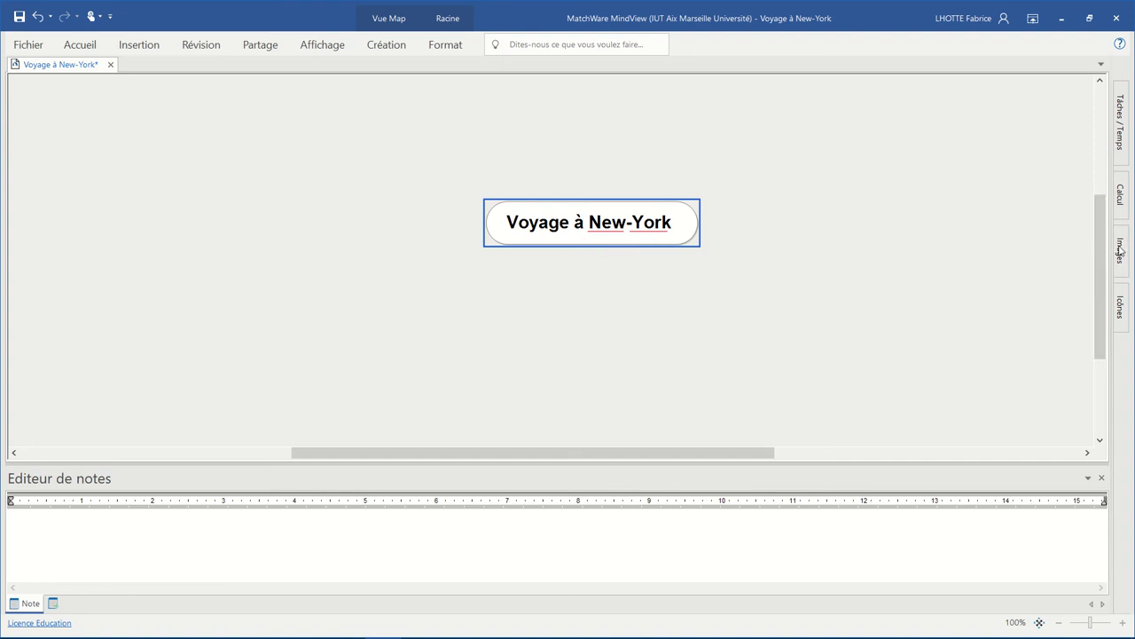
- Search the Images library for 'new', trimming the search term until results appear
click(1119, 252)
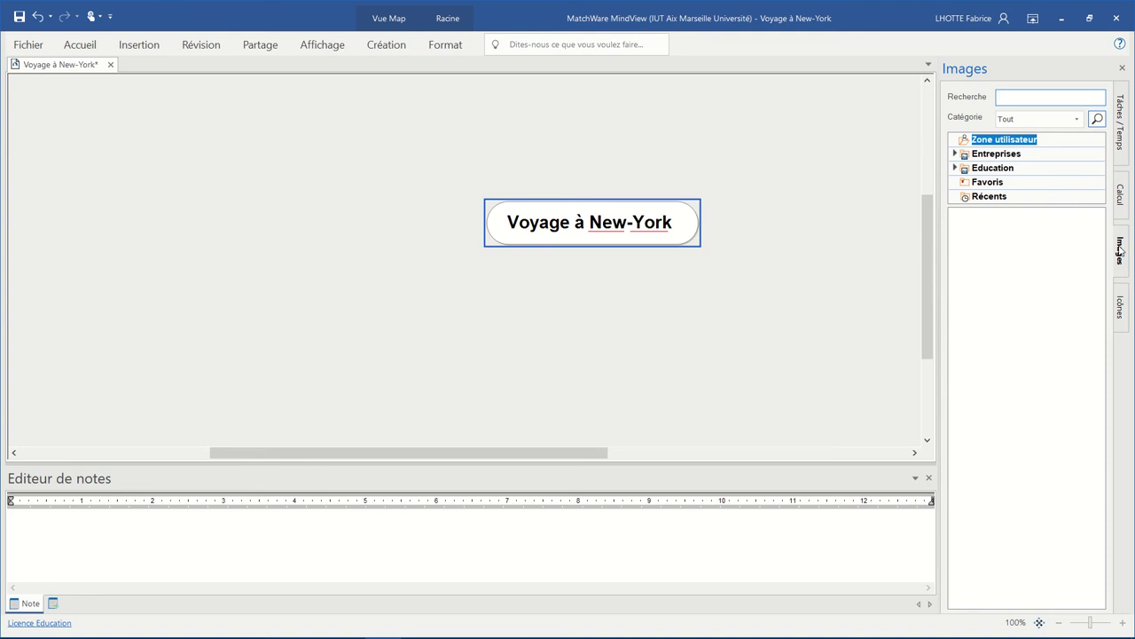
text(new)
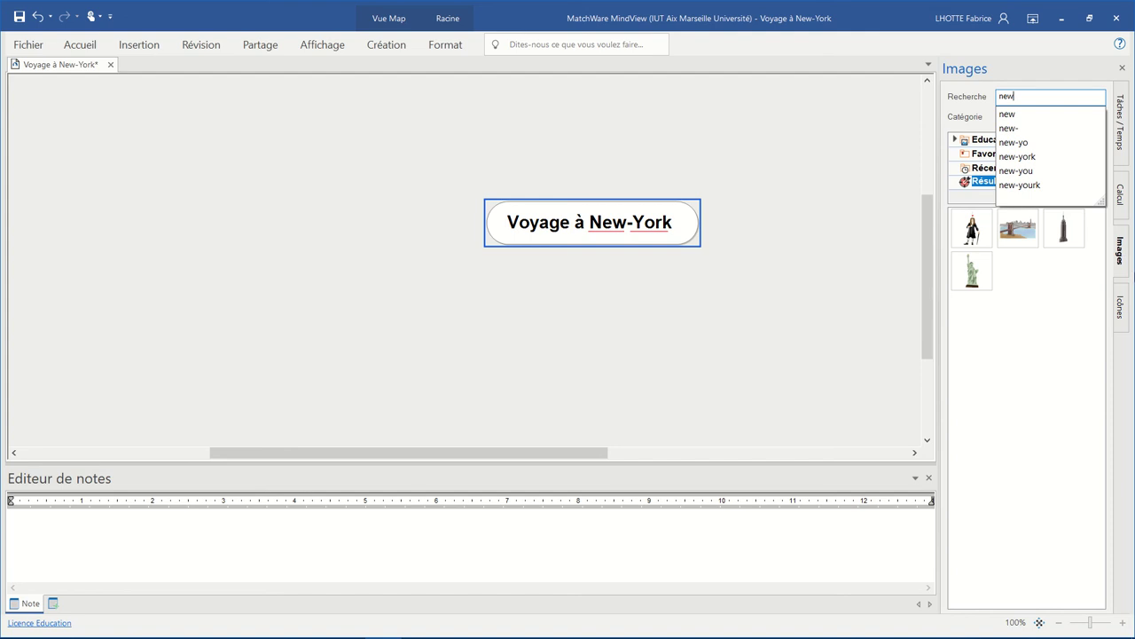
click(1017, 157)
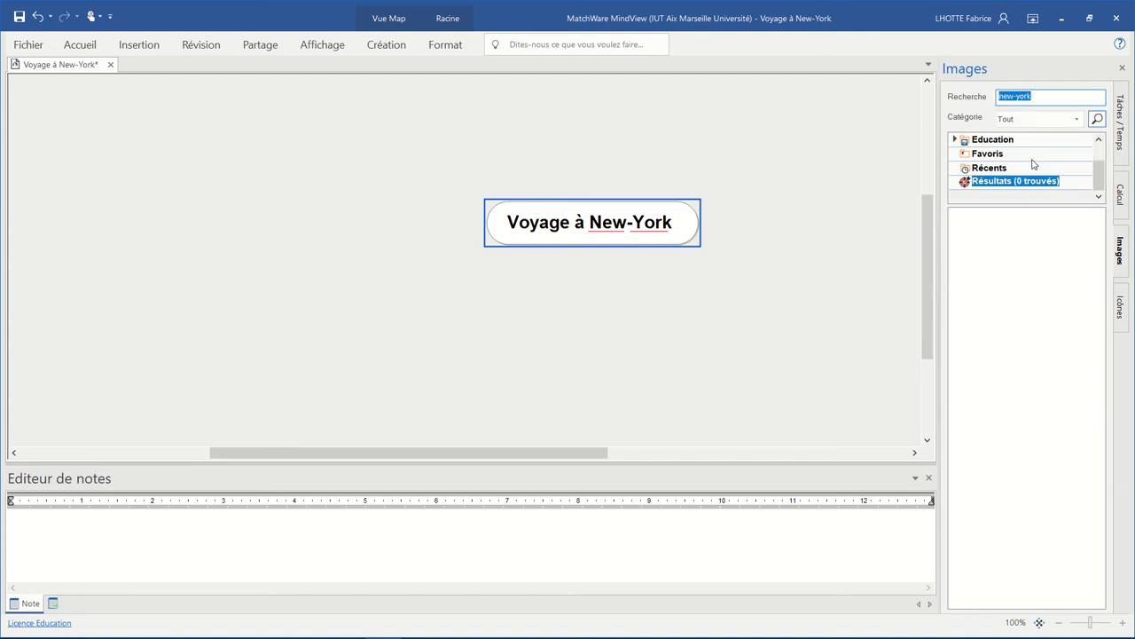
click(1041, 97)
key(BackSpace)
key(BackSpace)
key(BackSpace)
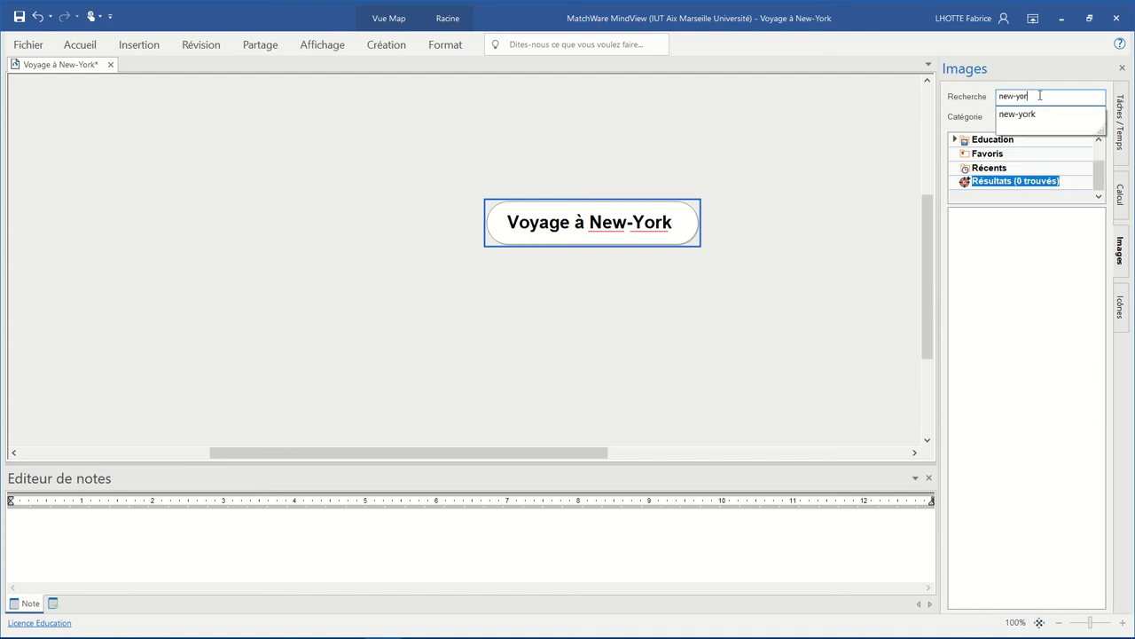
key(BackSpace)
key(BackSpace)
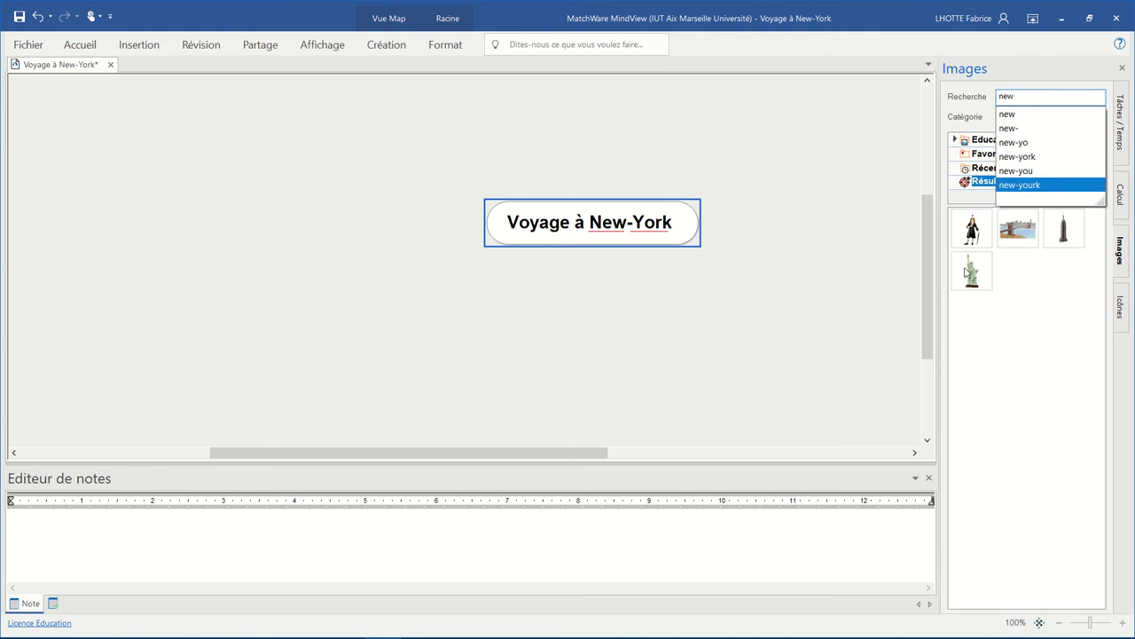
- Preview the Statue of Liberty picture at full size, then close the Photos viewer
mouse_move(967, 275)
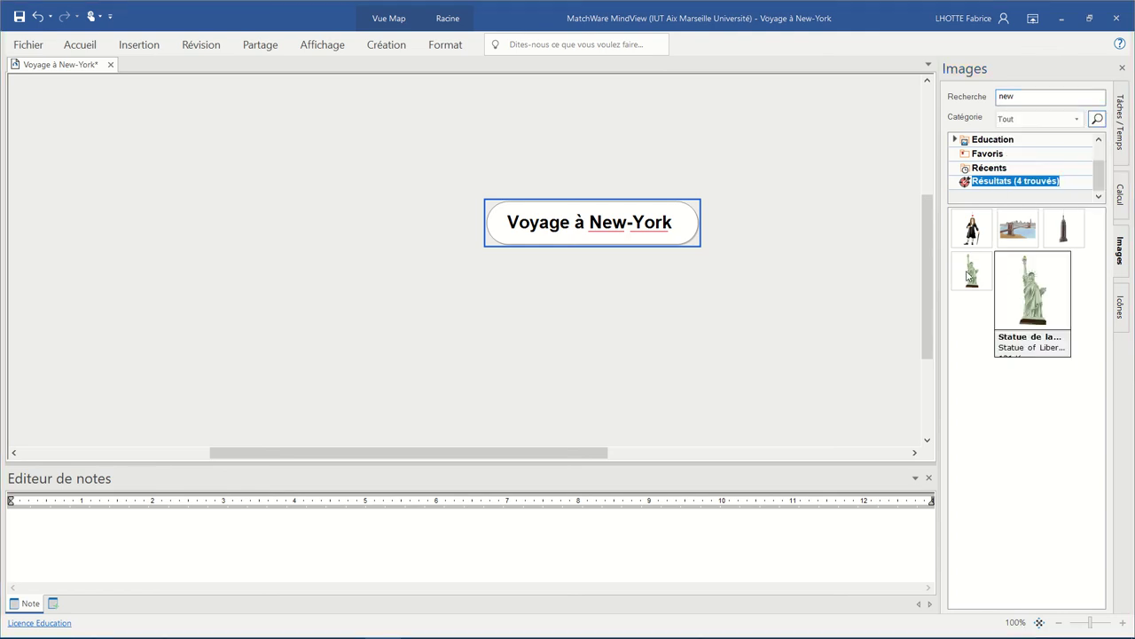
click(967, 275)
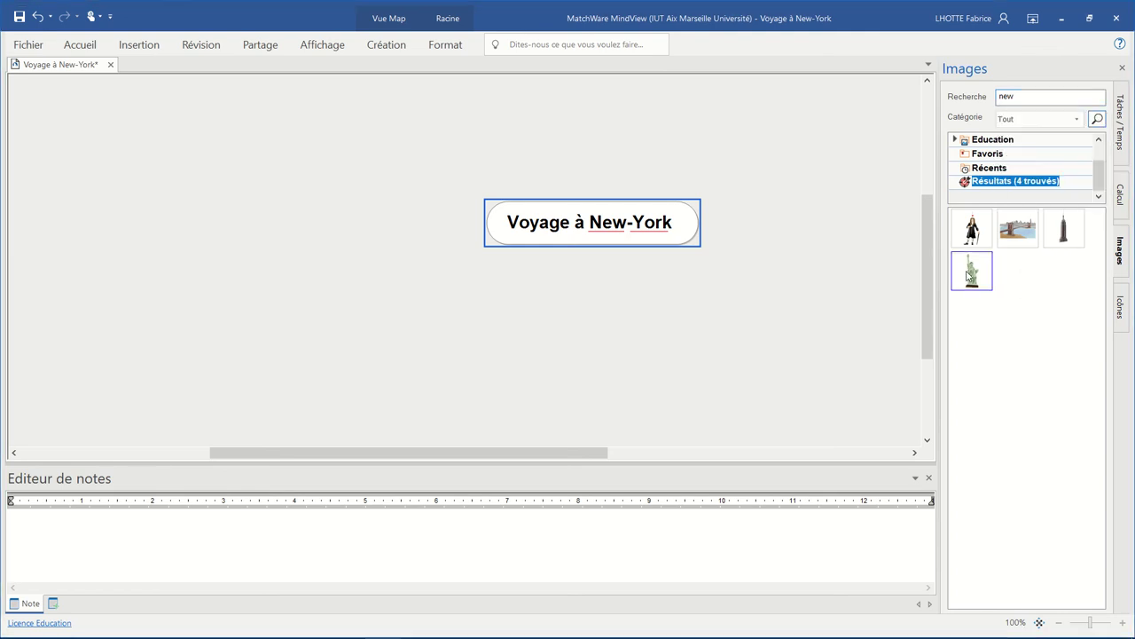
double_click(967, 275)
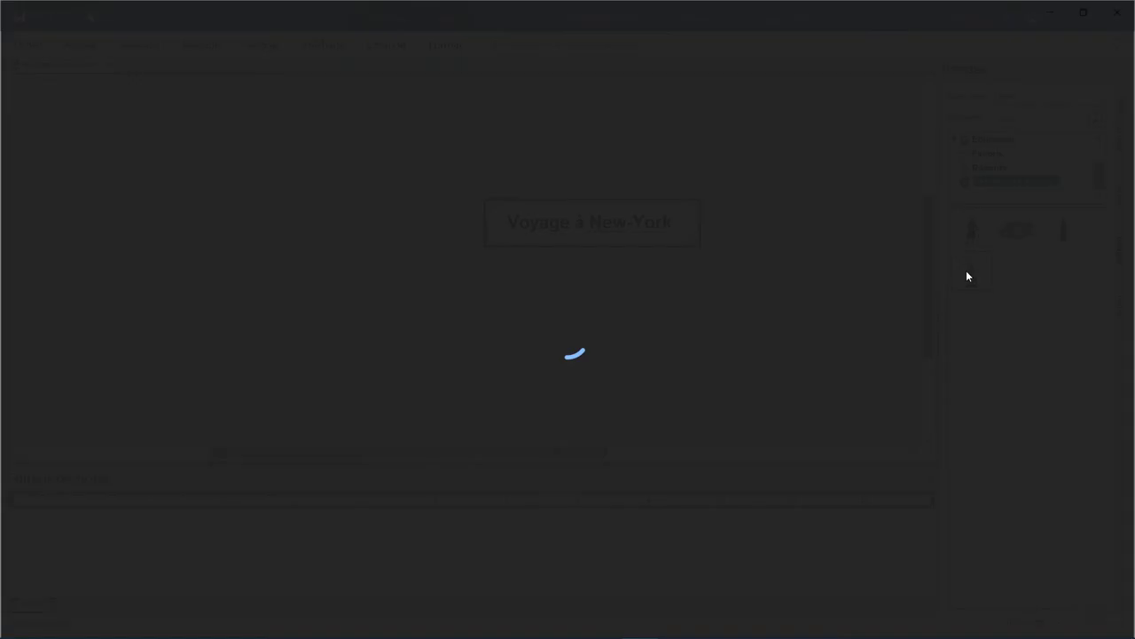
click(1113, 14)
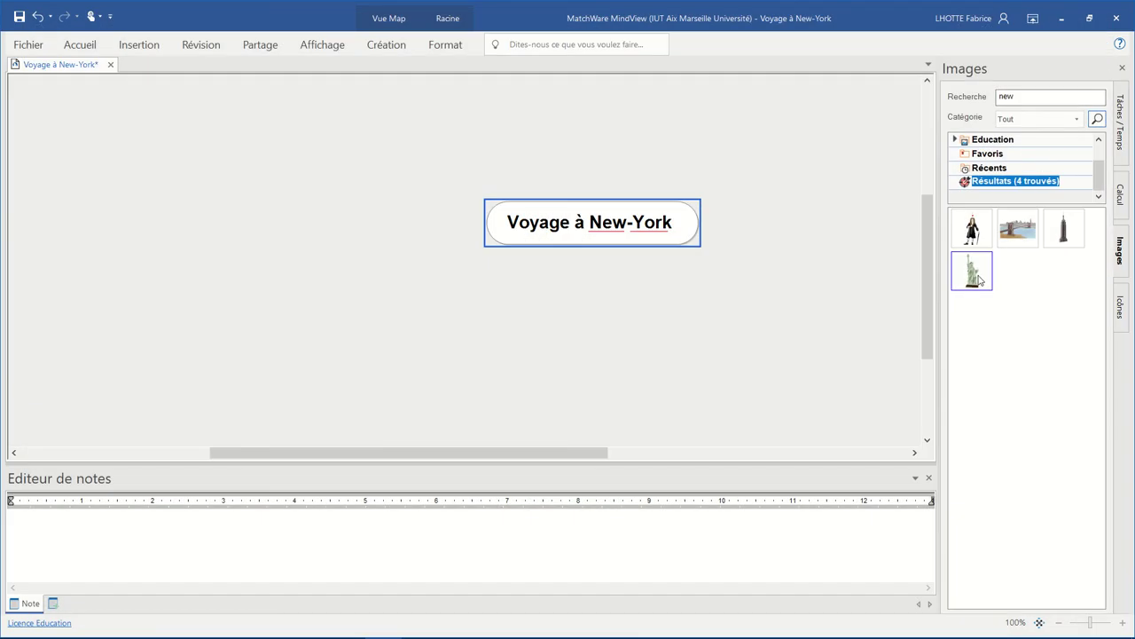
- Drop the Statue of Liberty image onto the central topic, erase its text, and shift it slightly left
mouse_move(980, 280)
drag(981, 280, 653, 236)
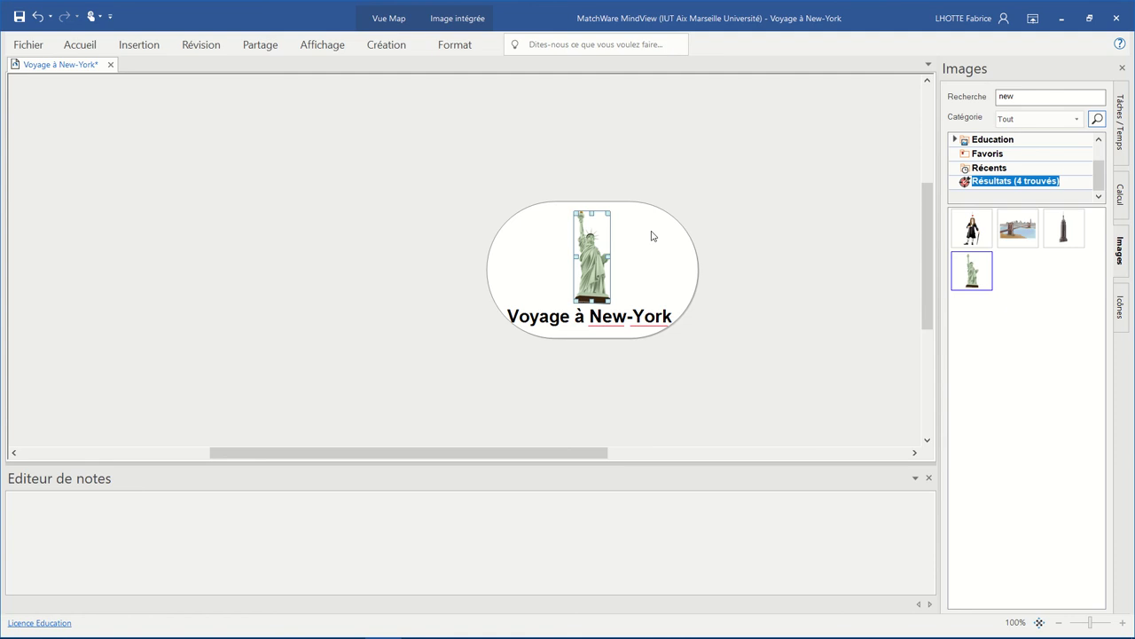
click(510, 321)
click(674, 325)
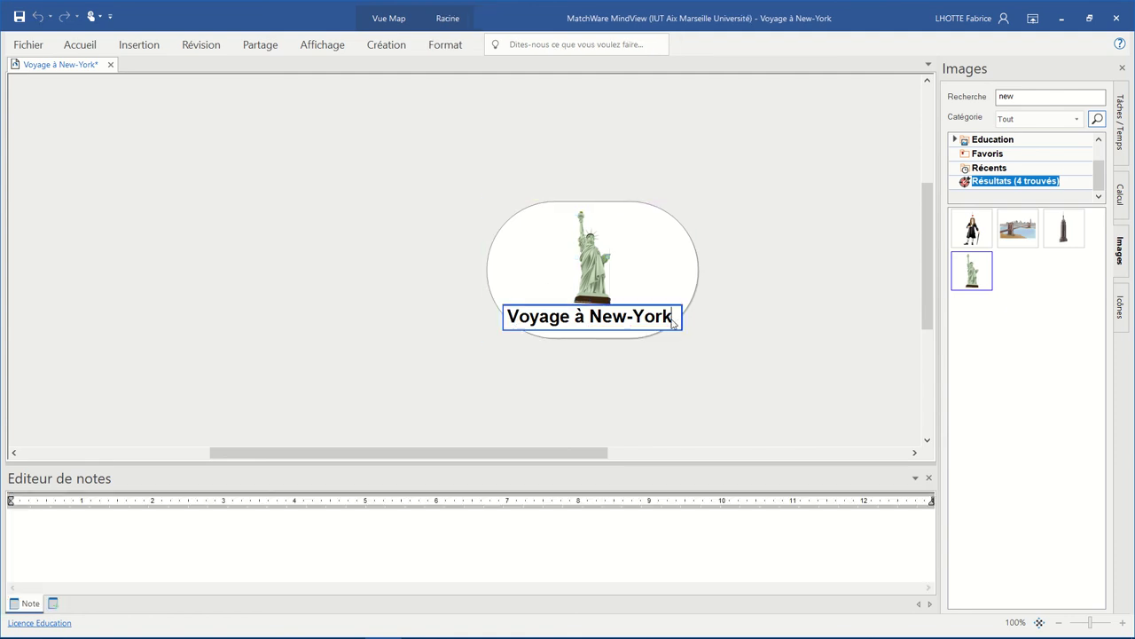
key(BackSpace)
key(BackSpace)
key(BackSpace)
key(BackSpace)
key(BackSpace)
key(BackSpace)
key(BackSpace)
key(BackSpace)
key(BackSpace)
key(BackSpace)
key(BackSpace)
key(BackSpace)
key(BackSpace)
key(BackSpace)
key(BackSpace)
key(BackSpace)
key(BackSpace)
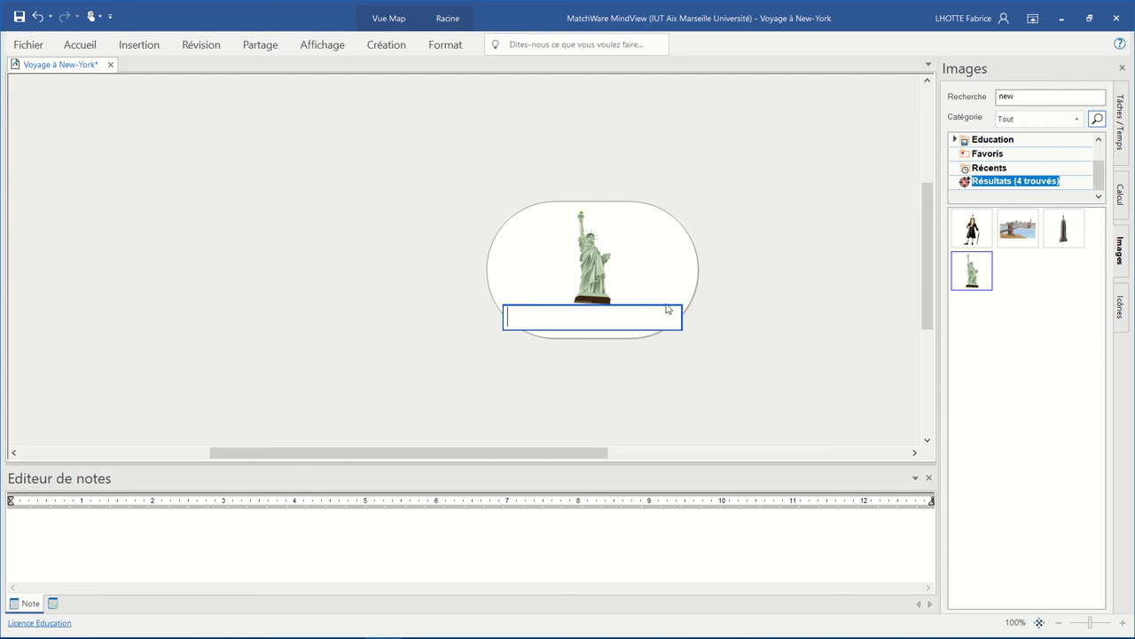
key(Return)
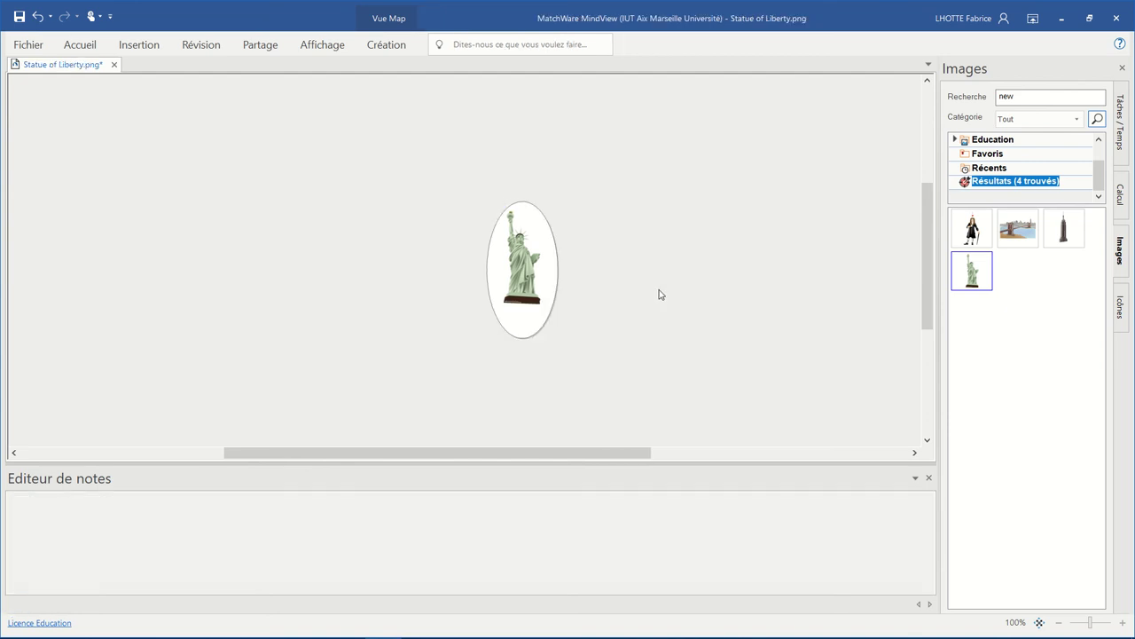
click(553, 241)
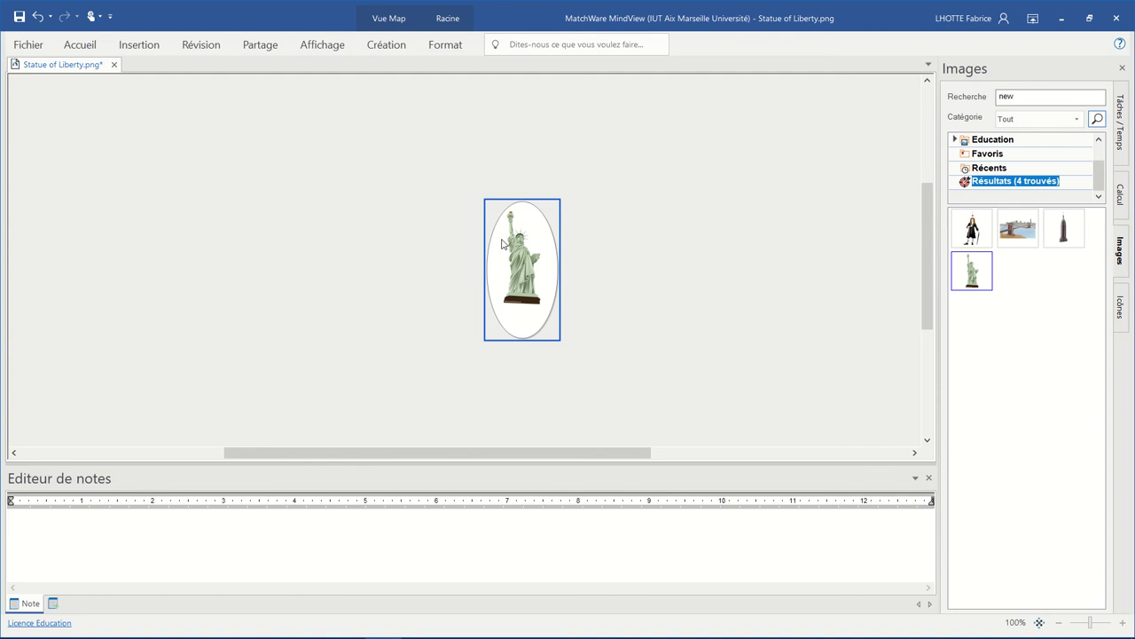
drag(508, 243, 449, 241)
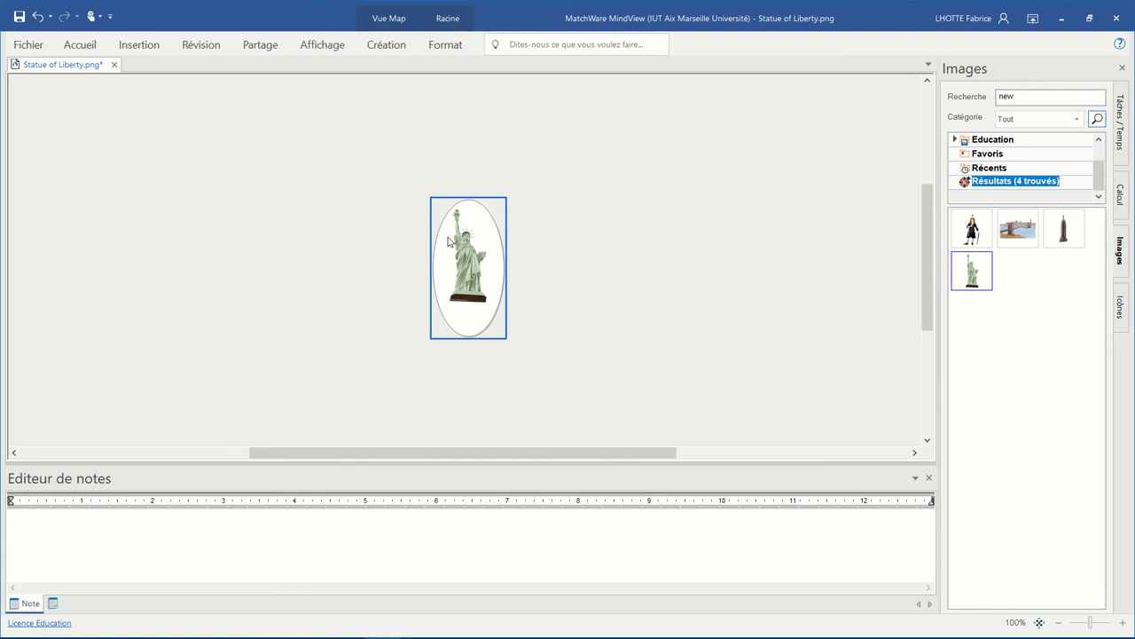
- Go to Fichier > Enregistrer sous
click(27, 49)
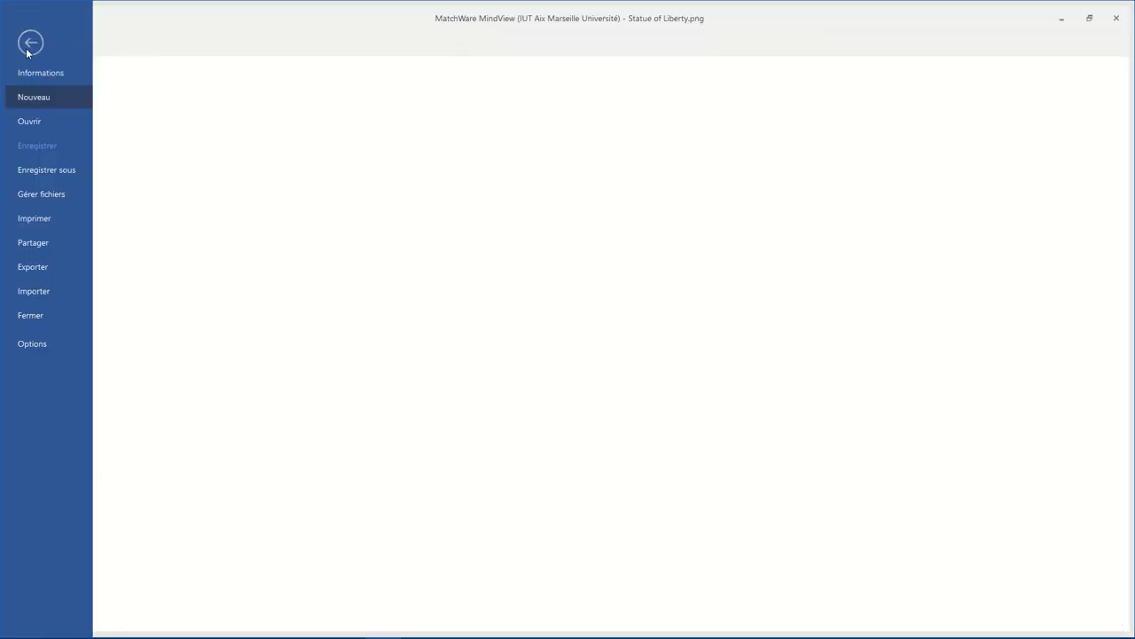
click(39, 171)
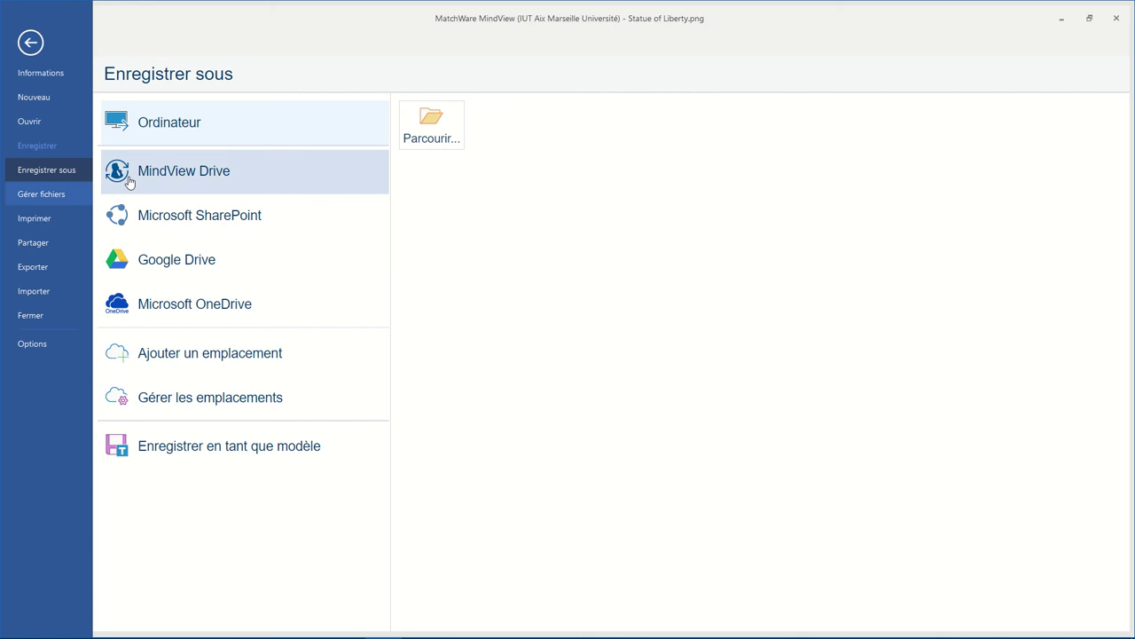
- Choose the RCN3 folder on MindView Drive and replace the file name with NewYork
click(172, 172)
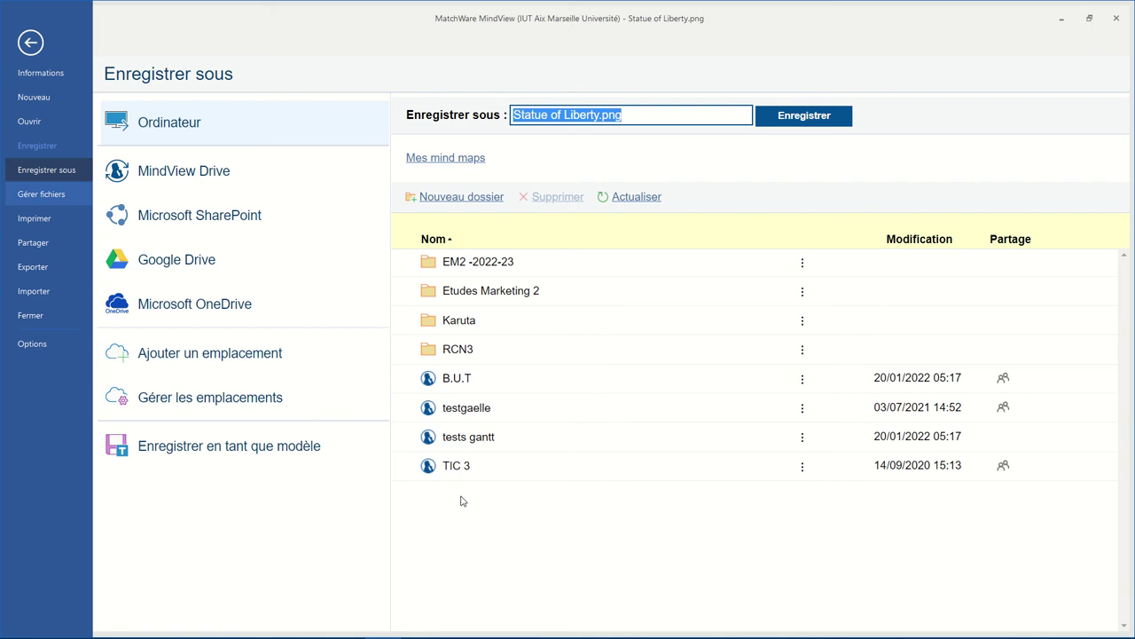
double_click(451, 353)
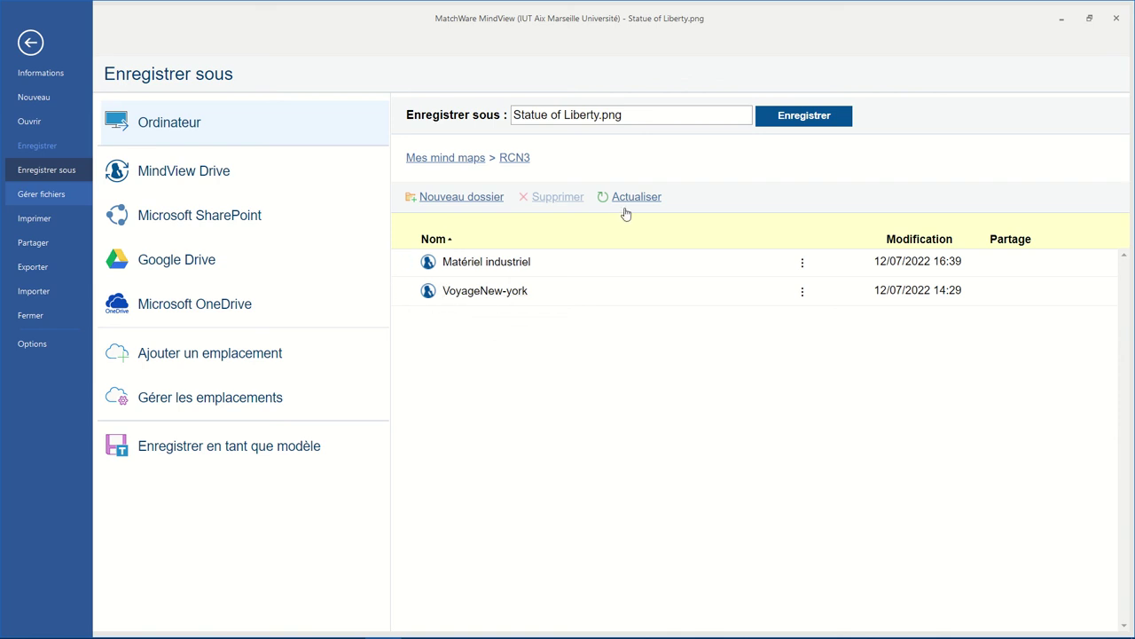
click(638, 116)
drag(638, 115, 443, 102)
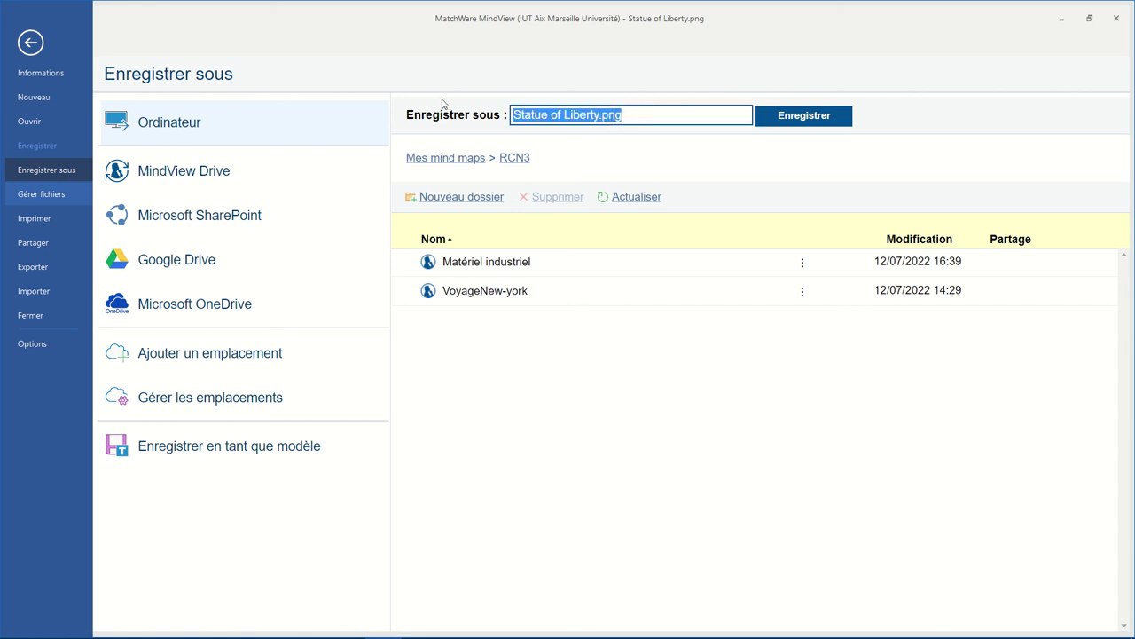
text(New)
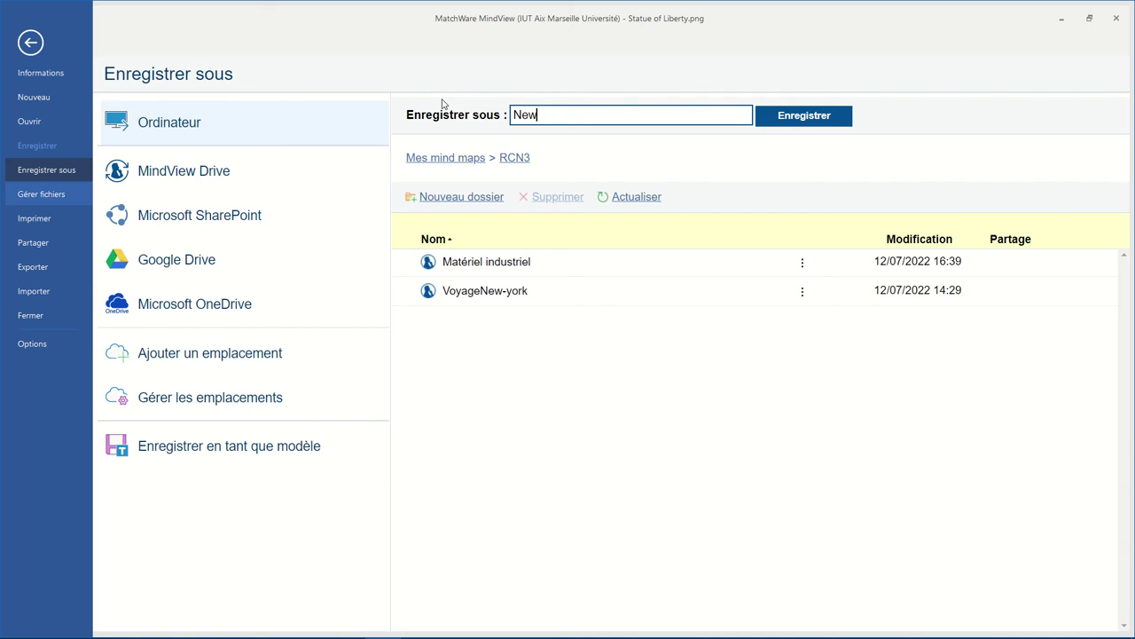
text(York)
- Save the map as NewYork in the RCN3 folder on MindView Drive
click(780, 120)
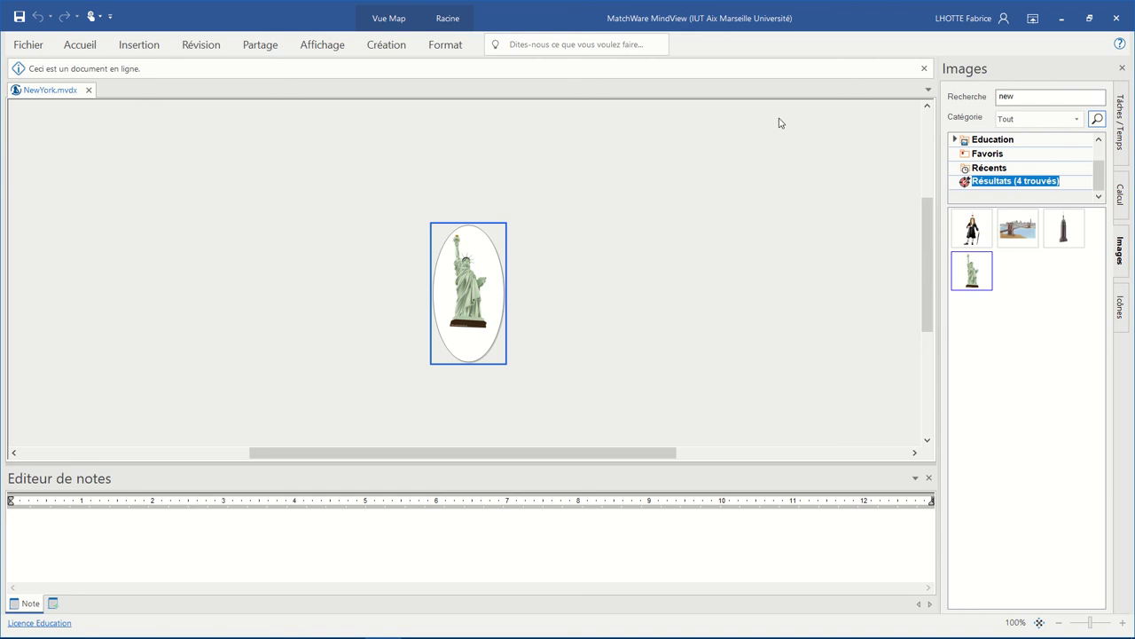
mouse_move(1025, 4)
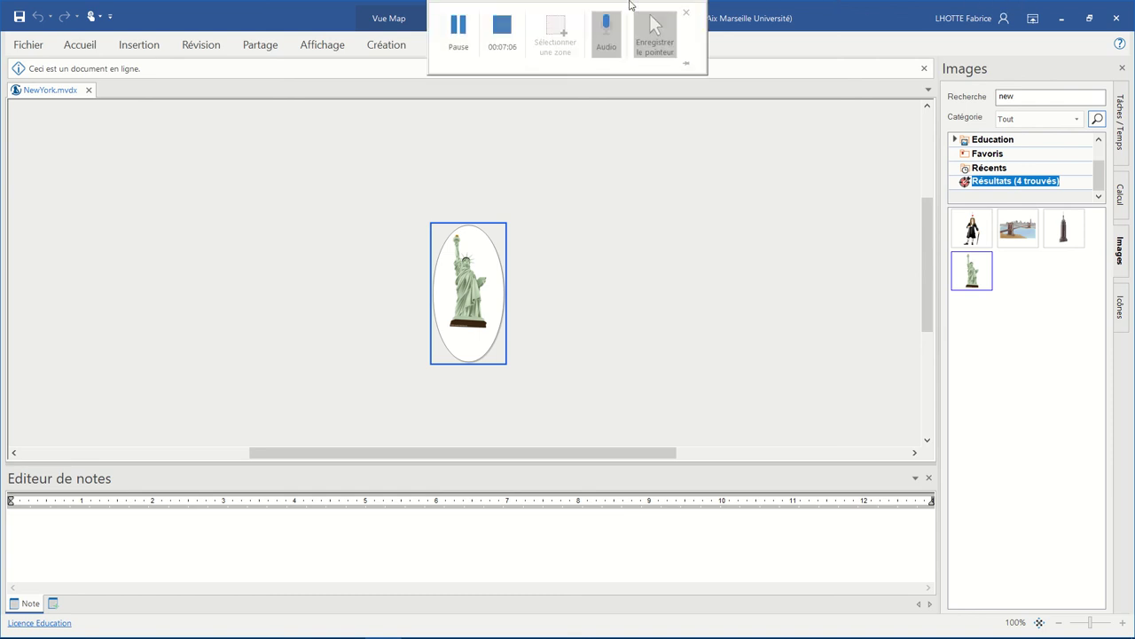